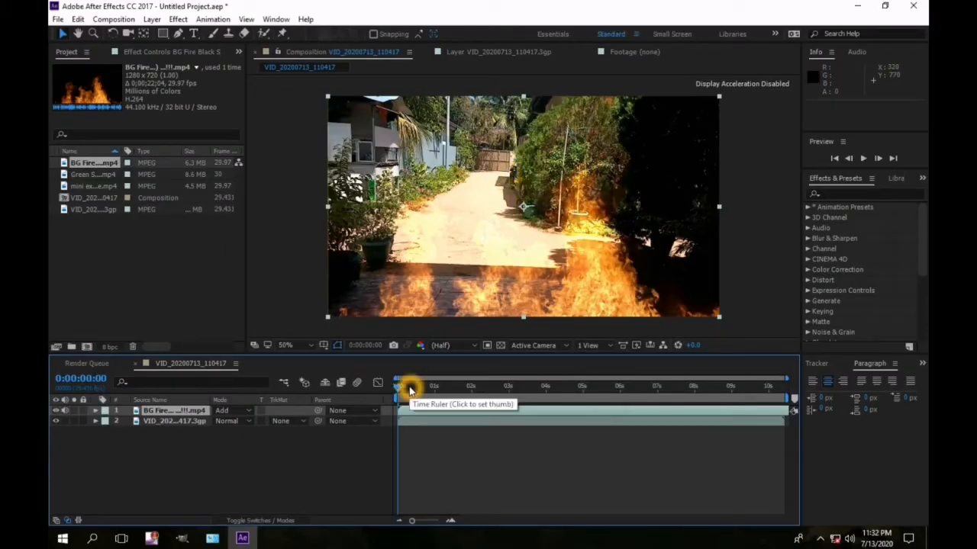
Play back the composition to preview the fire clip blended over the driveway footage.
{"action": "key", "text": "space"}
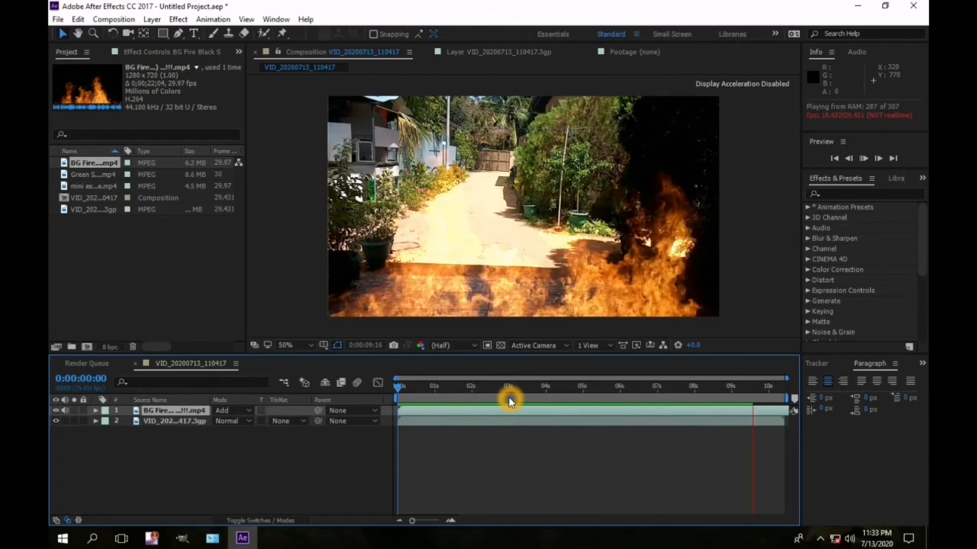
{"action": "key", "text": "space"}
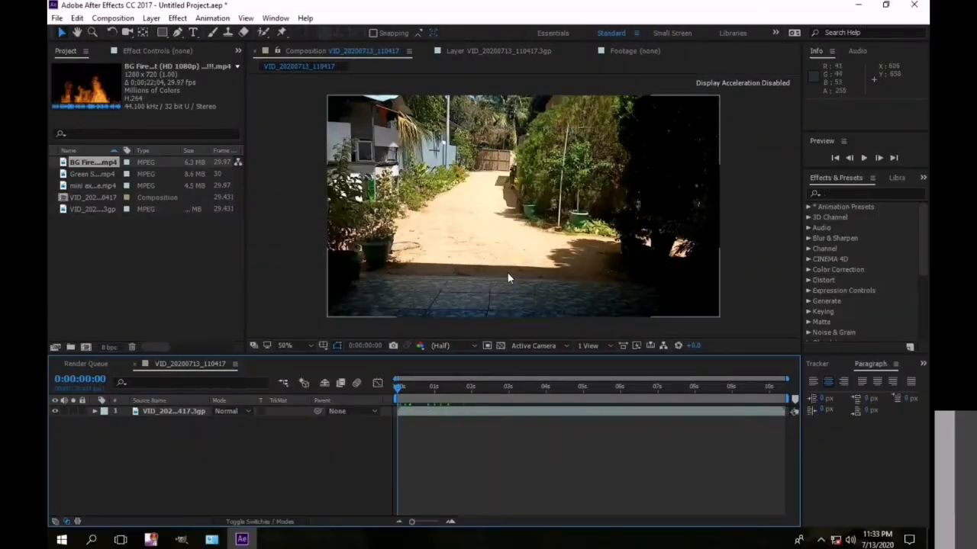
Add the green screen skeleton clip to the composition as a layer above the driveway video.
{"action": "left_click", "coordinate": [97, 197]}
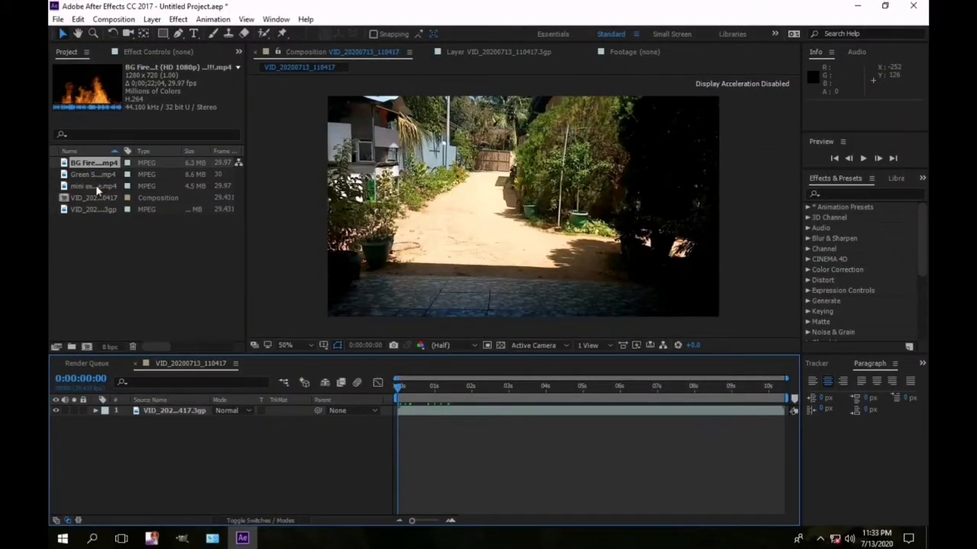
{"action": "left_click", "coordinate": [94, 174]}
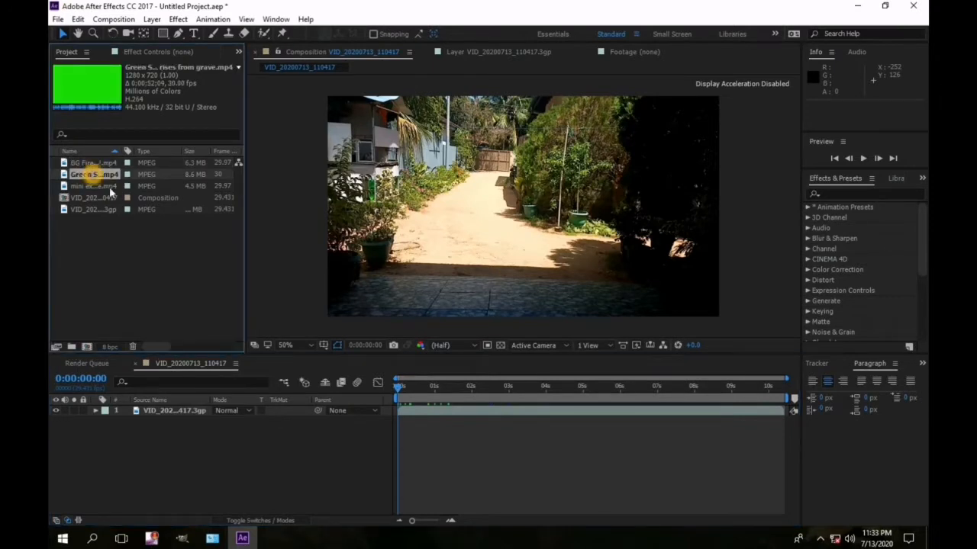
{"action": "left_click_drag", "start_coordinate": [97, 178], "coordinate": [522, 208]}
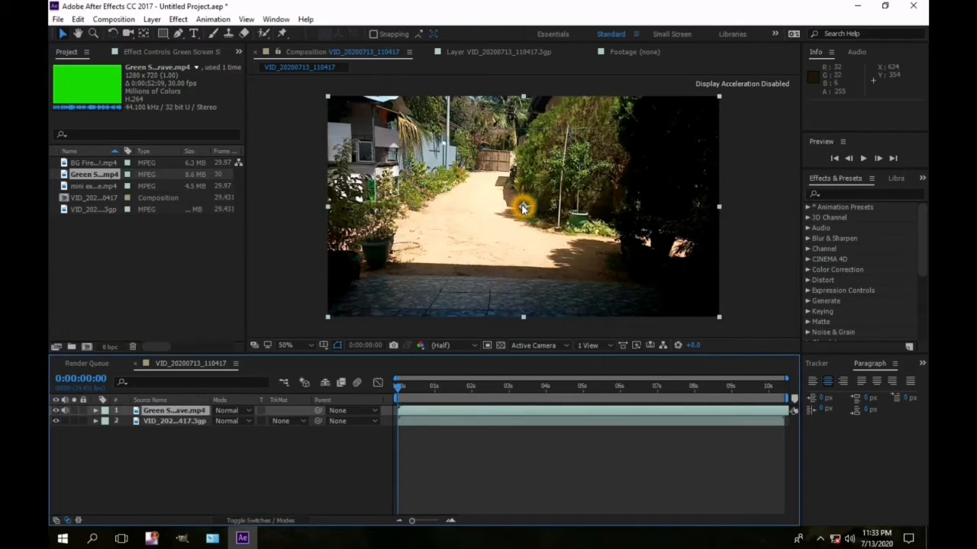
Trim the skeleton layer's opening at about 0:00:04:26 and slide the layer back to the start of the composition.
{"action": "left_click", "coordinate": [581, 397]}
{"action": "left_click_drag", "start_coordinate": [398, 413], "coordinate": [470, 420]}
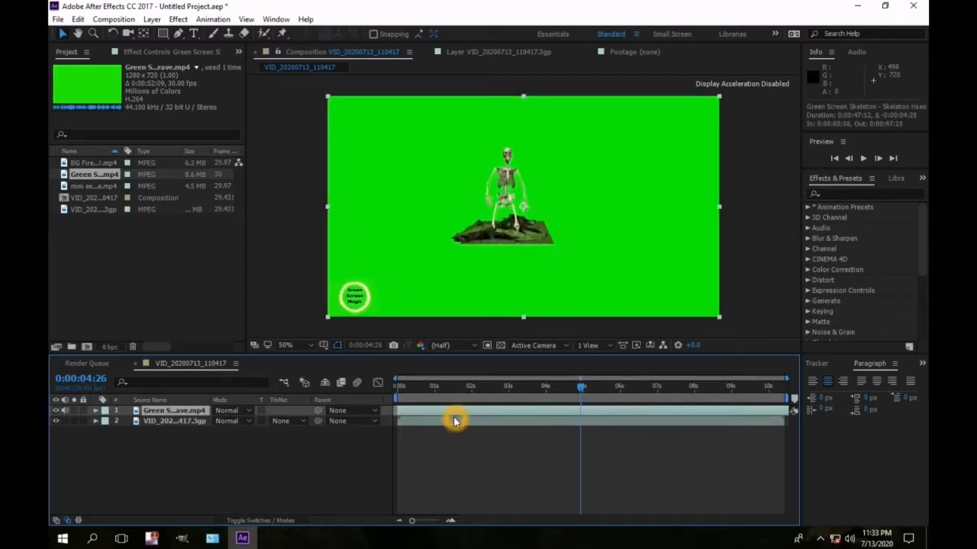
{"action": "left_click_drag", "start_coordinate": [422, 396], "coordinate": [394, 386]}
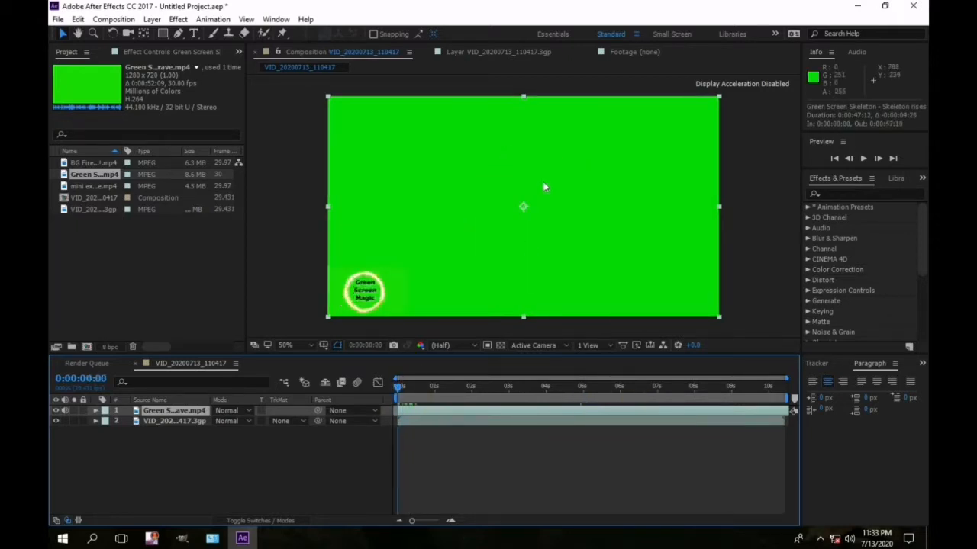
Reposition the skeleton clip in the frame to about 602, 450 and go to 0:00:03:21, where the skeleton is rising.
{"action": "left_click_drag", "start_coordinate": [524, 206], "coordinate": [513, 235]}
{"action": "left_click_drag", "start_coordinate": [513, 387], "coordinate": [536, 395]}
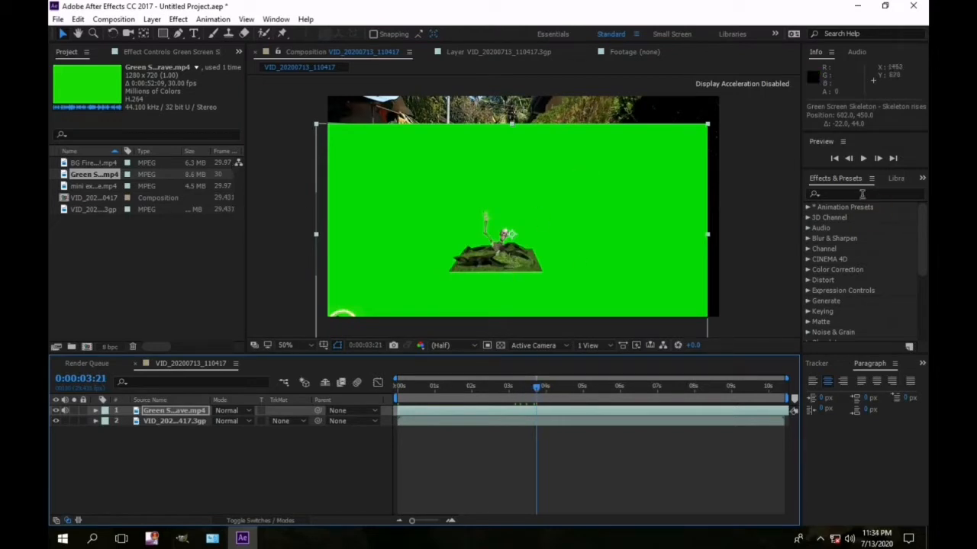
Find the Keylight (1.2) effect by searching "keyli" and apply it to the skeleton layer.
{"action": "left_click", "coordinate": [835, 194]}
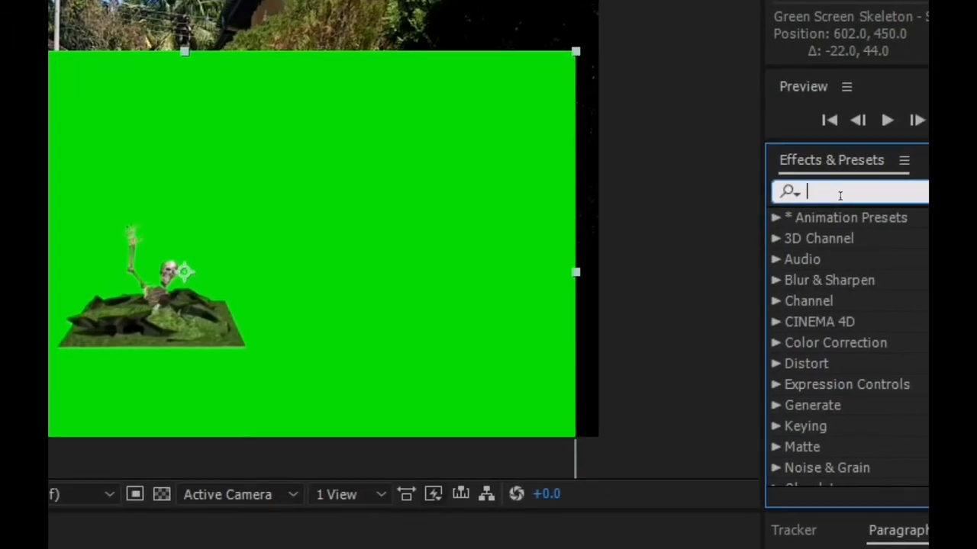
{"action": "type", "text": "key"}
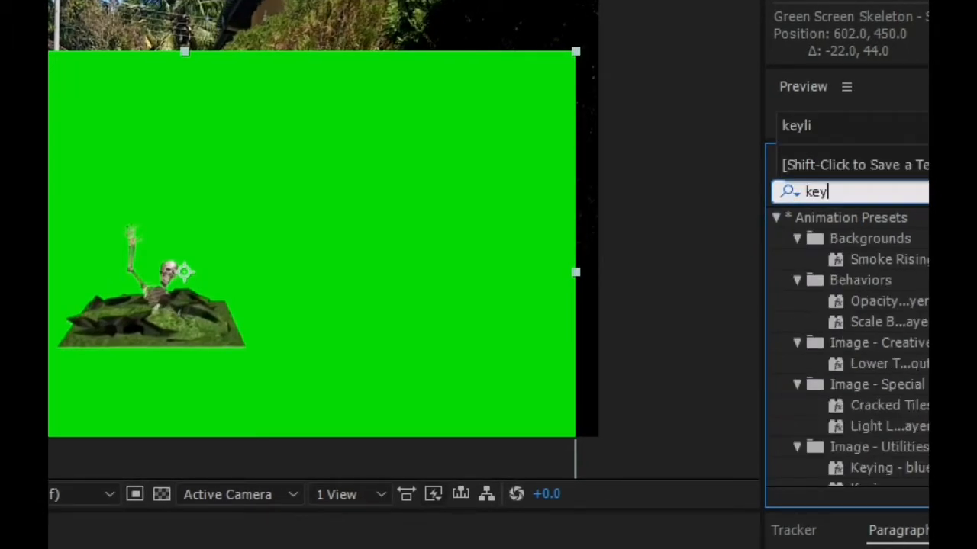
{"action": "type", "text": "li"}
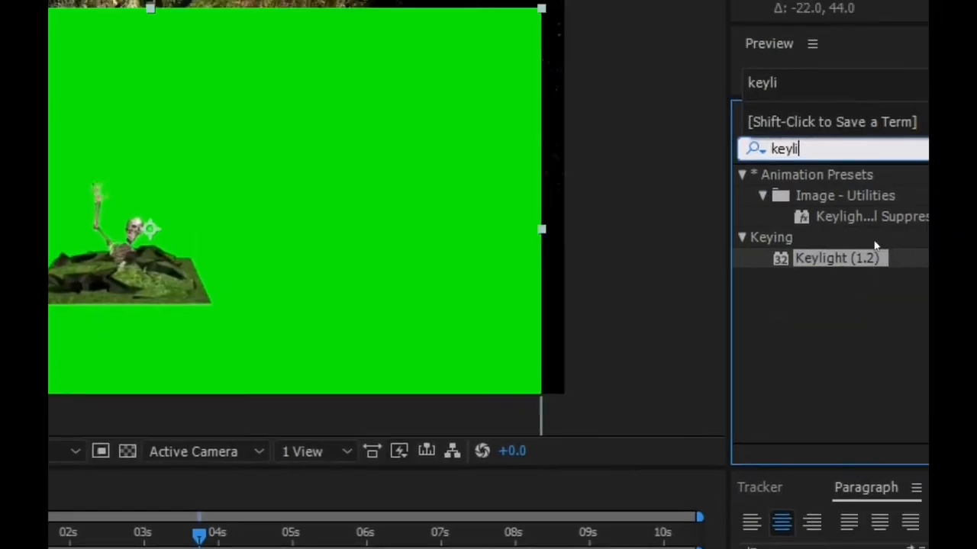
{"action": "left_click", "coordinate": [905, 302]}
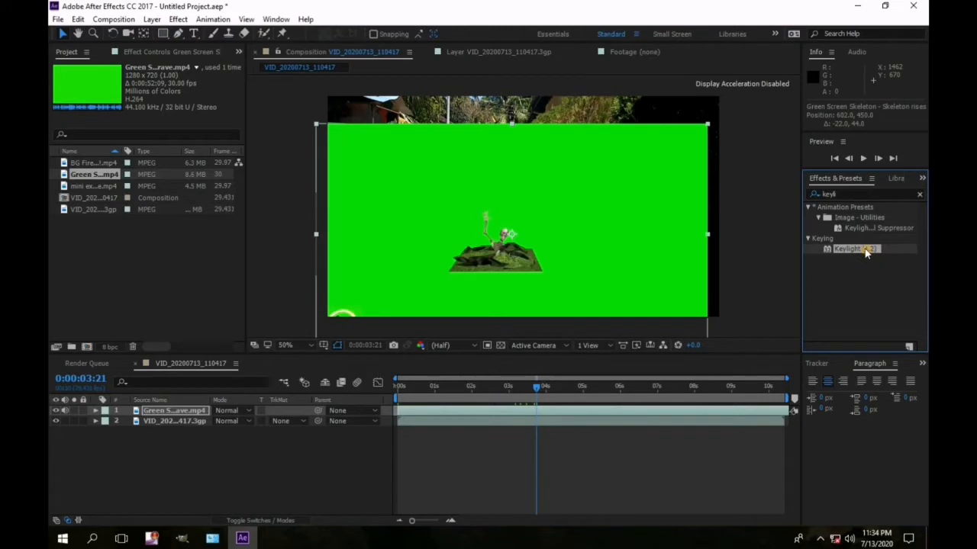
{"action": "left_click_drag", "start_coordinate": [867, 251], "coordinate": [457, 409]}
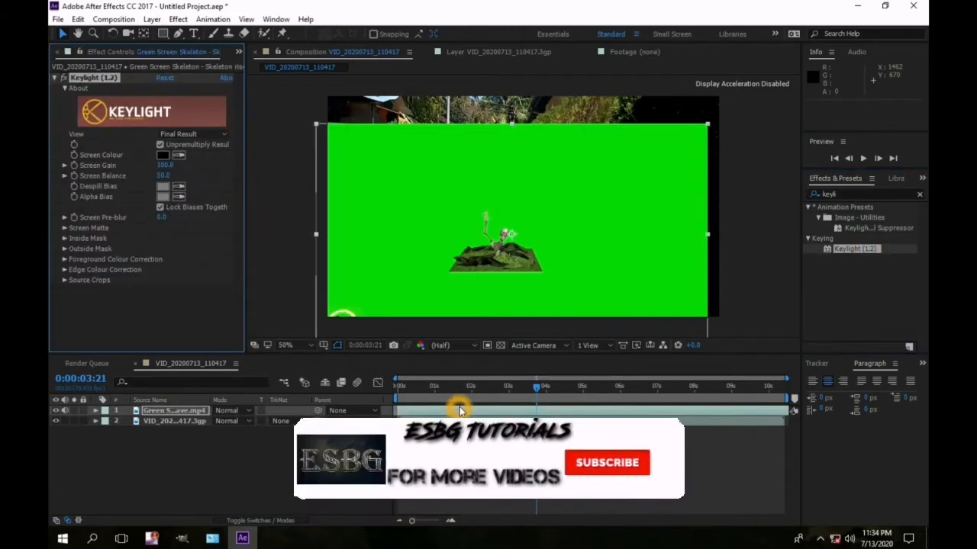
Sample the green background as Keylight's Screen Colour and switch the effect's View to Screen Matte.
{"action": "left_click", "coordinate": [179, 155]}
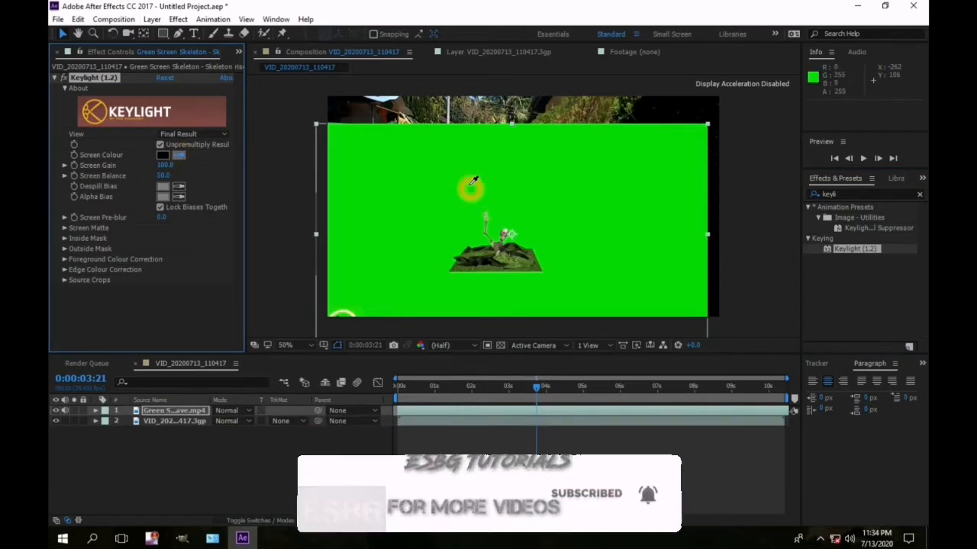
{"action": "left_click", "coordinate": [439, 196]}
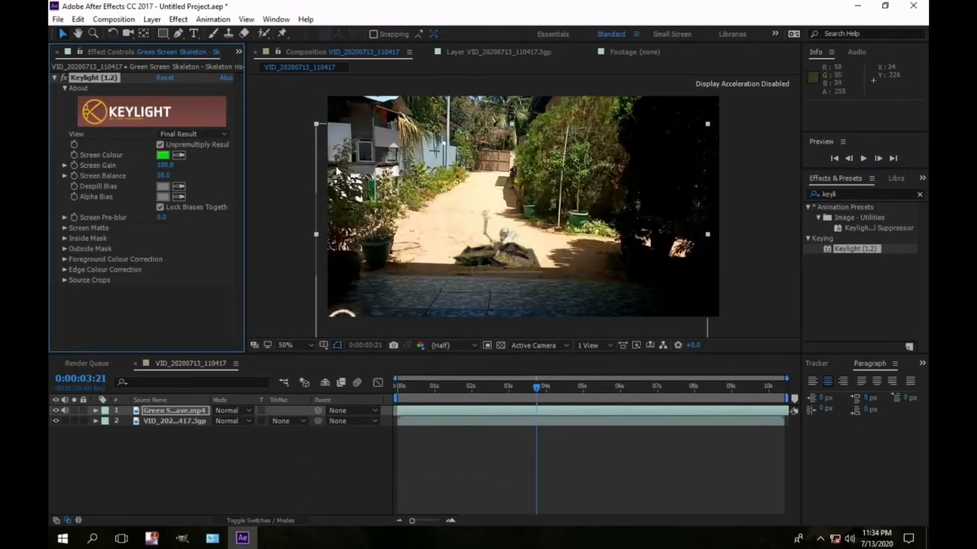
{"action": "left_click", "coordinate": [221, 136]}
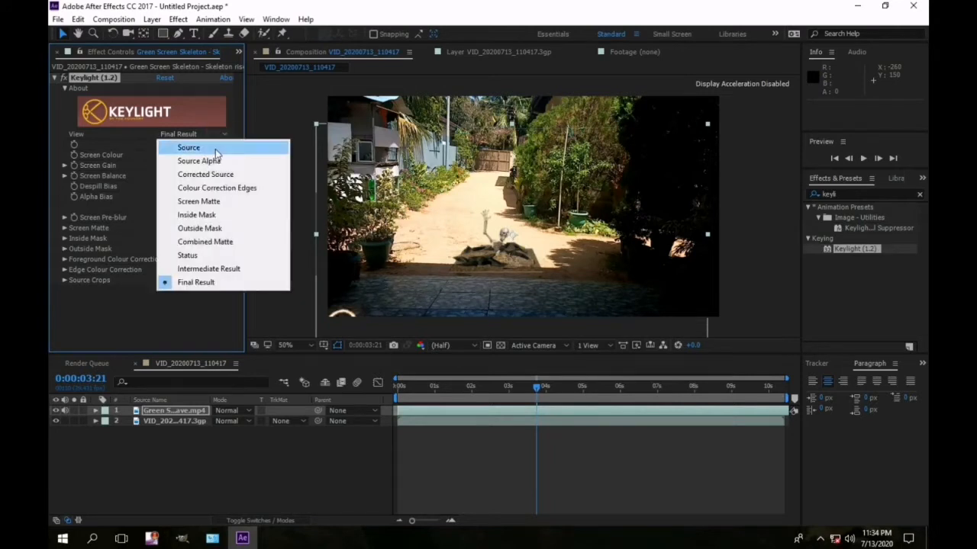
{"action": "left_click", "coordinate": [224, 202]}
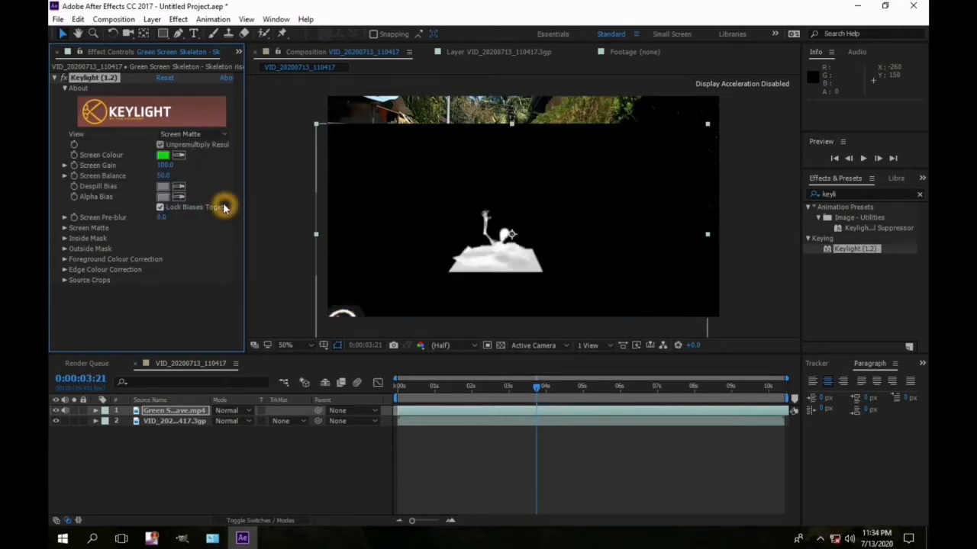
In Keylight's Screen Matte settings, set Clip Black to 35 and Clip White to 70.
{"action": "left_click", "coordinate": [65, 238]}
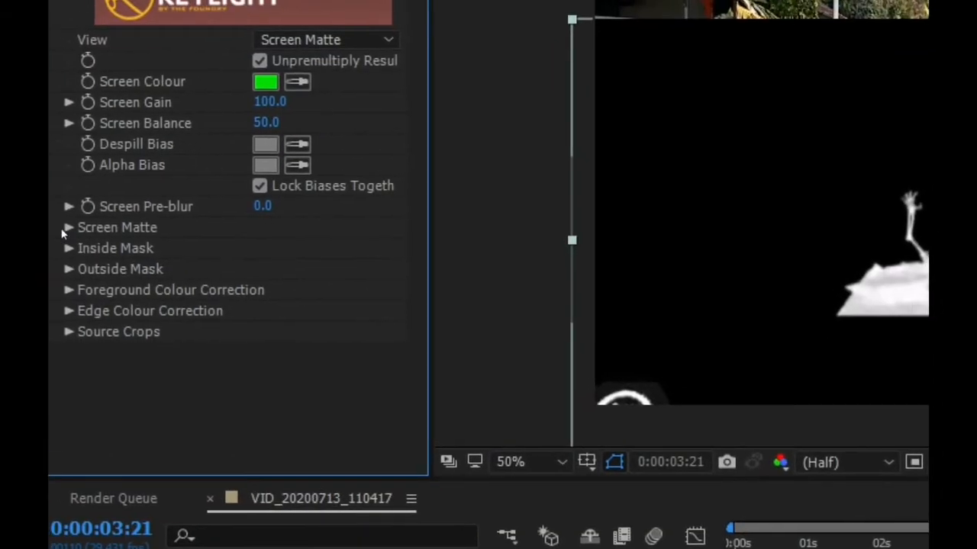
{"action": "left_click", "coordinate": [65, 229]}
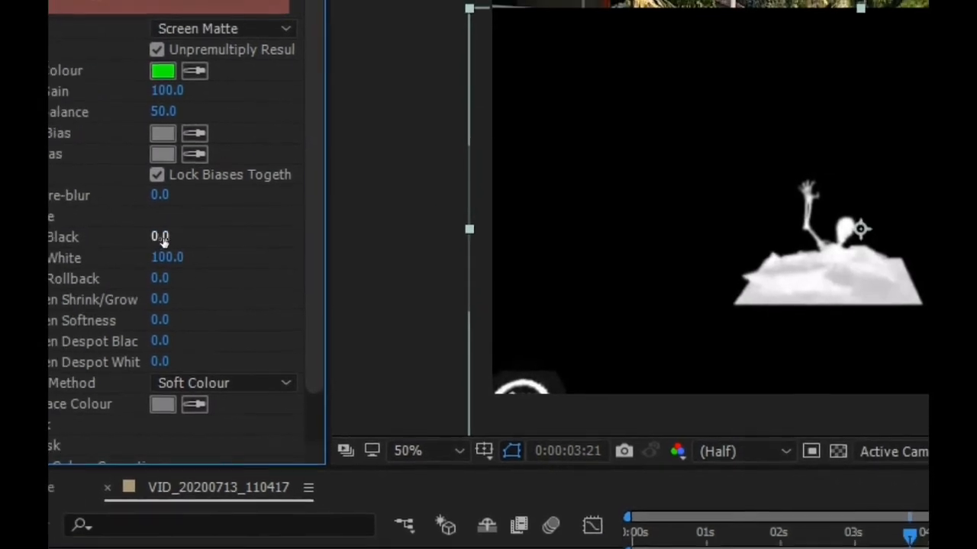
{"action": "left_click", "coordinate": [160, 239]}
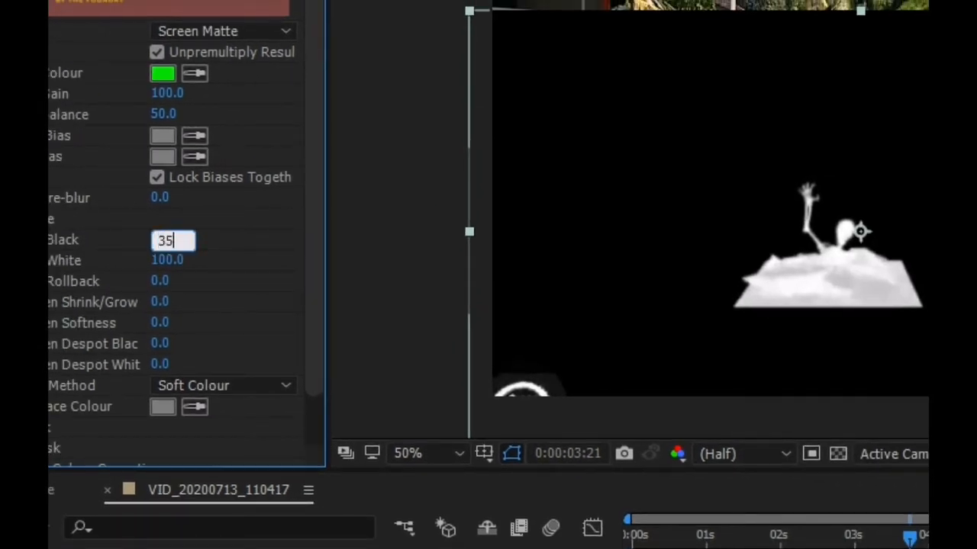
{"action": "type", "text": "35"}
{"action": "key", "text": "Return"}
{"action": "left_click", "coordinate": [166, 260]}
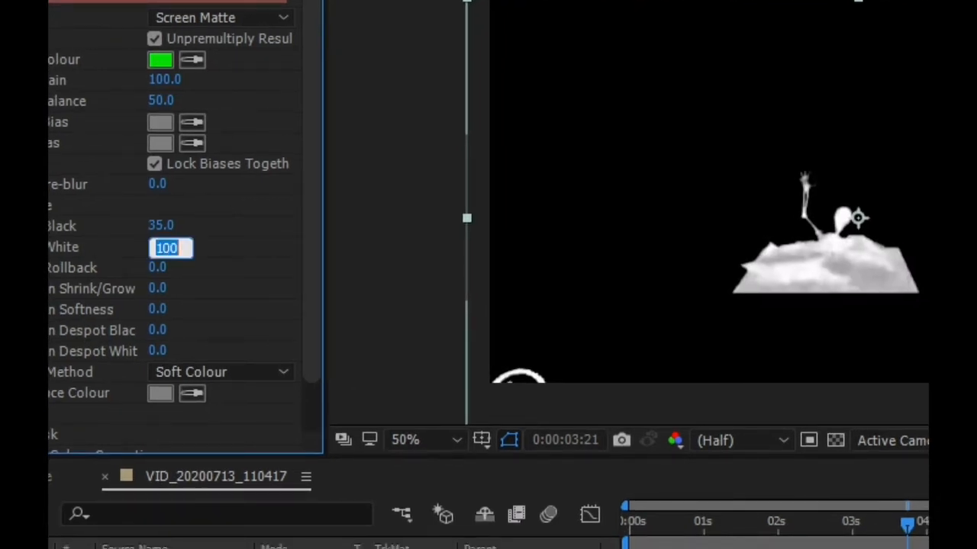
{"action": "key", "text": "Return"}
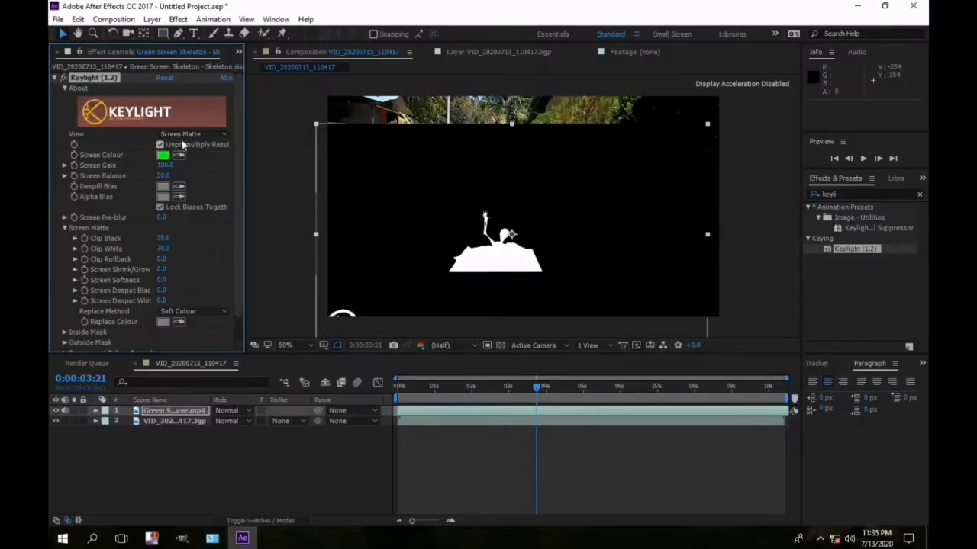
Return Keylight's View to Final Result and nudge the keyed skeleton slightly lower in the frame.
{"action": "left_click", "coordinate": [213, 19]}
{"action": "left_click", "coordinate": [212, 282]}
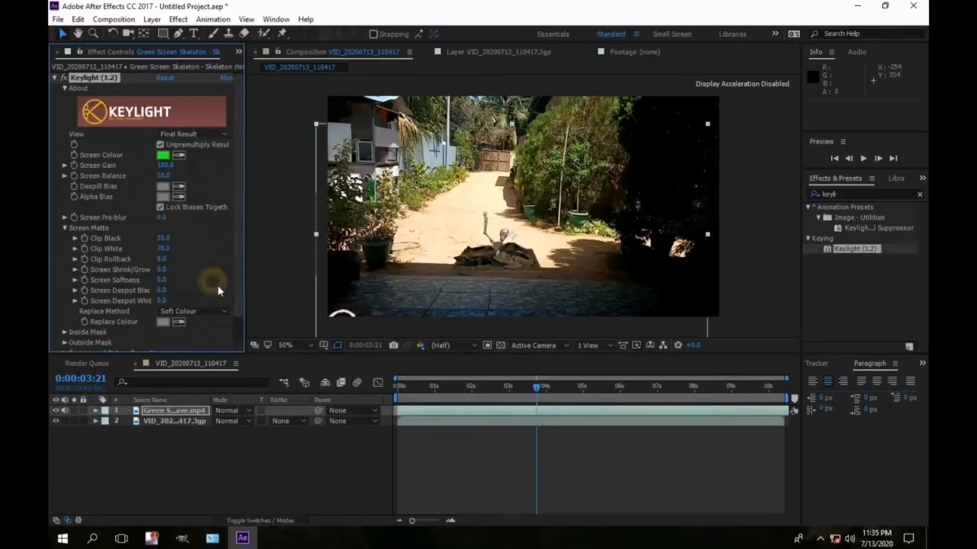
{"action": "left_click_drag", "start_coordinate": [514, 238], "coordinate": [511, 245]}
{"action": "left_click_drag", "start_coordinate": [510, 388], "coordinate": [417, 413]}
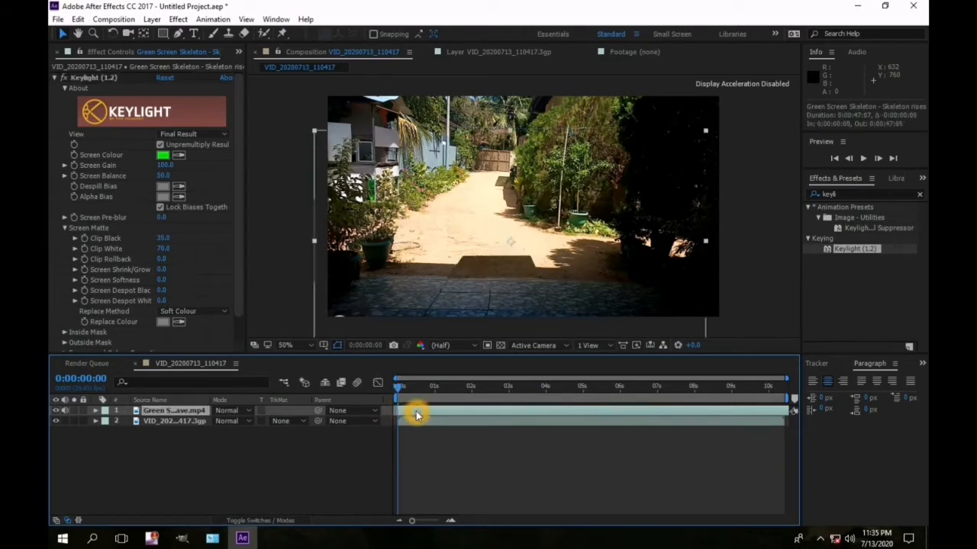
Play the composition from the start and examine the keyed skeleton's edges up close against the driveway.
{"action": "key", "text": "space"}
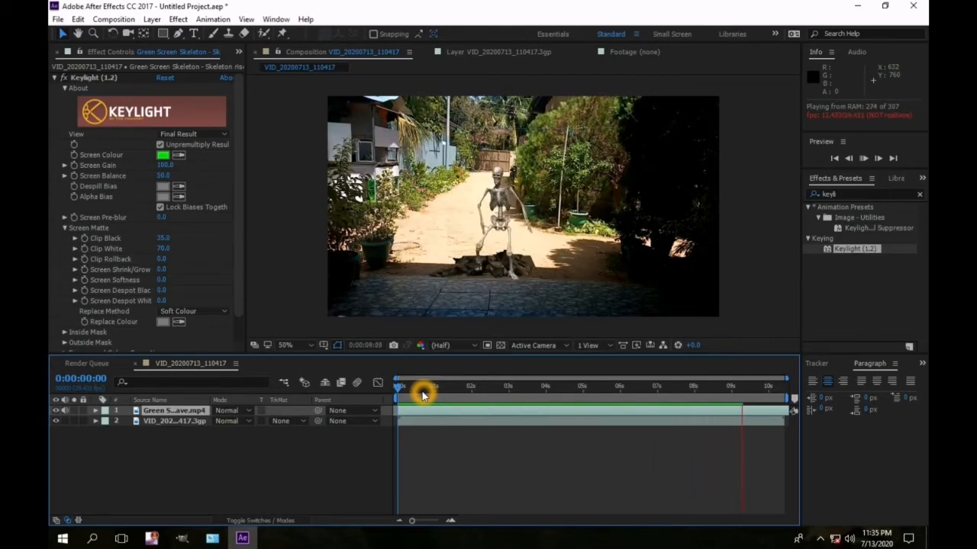
{"action": "key", "text": "space"}
{"action": "scroll", "coordinate": [477, 261], "scroll_direction": "up", "scroll_amount": 3}
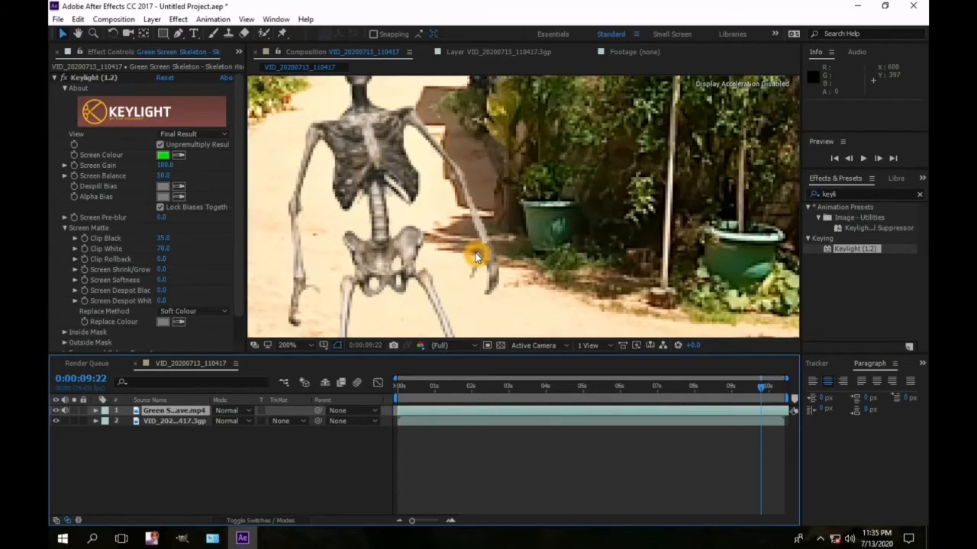
{"action": "scroll", "coordinate": [465, 250], "scroll_direction": "down", "scroll_amount": 1}
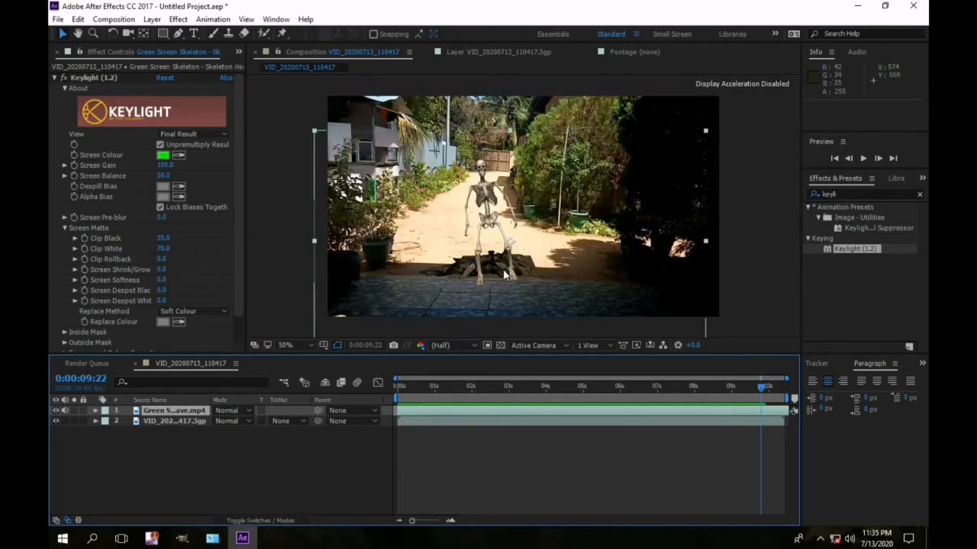
{"action": "scroll", "coordinate": [503, 274], "scroll_direction": "up", "scroll_amount": 1}
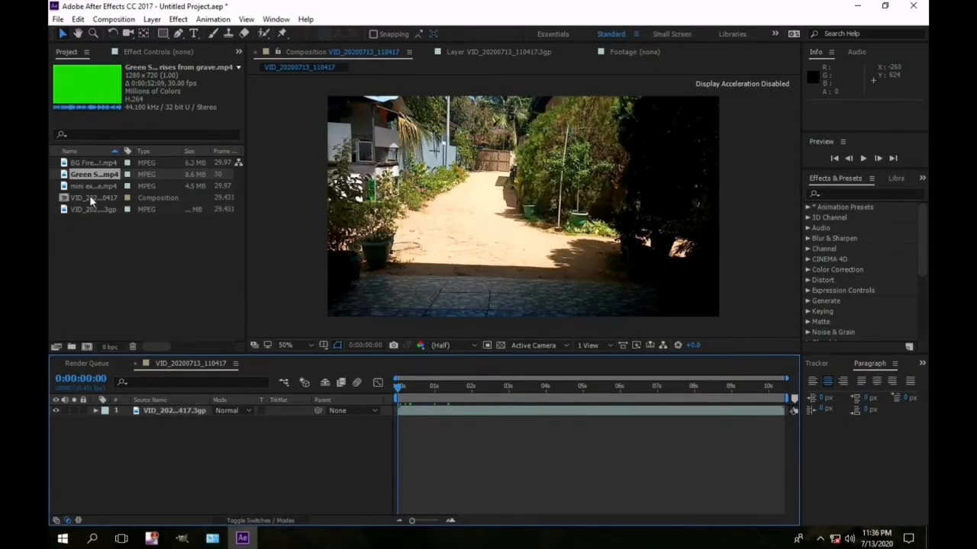
Add the mini explosion stock footage clip to the composition above the driveway video.
{"action": "left_click", "coordinate": [92, 187]}
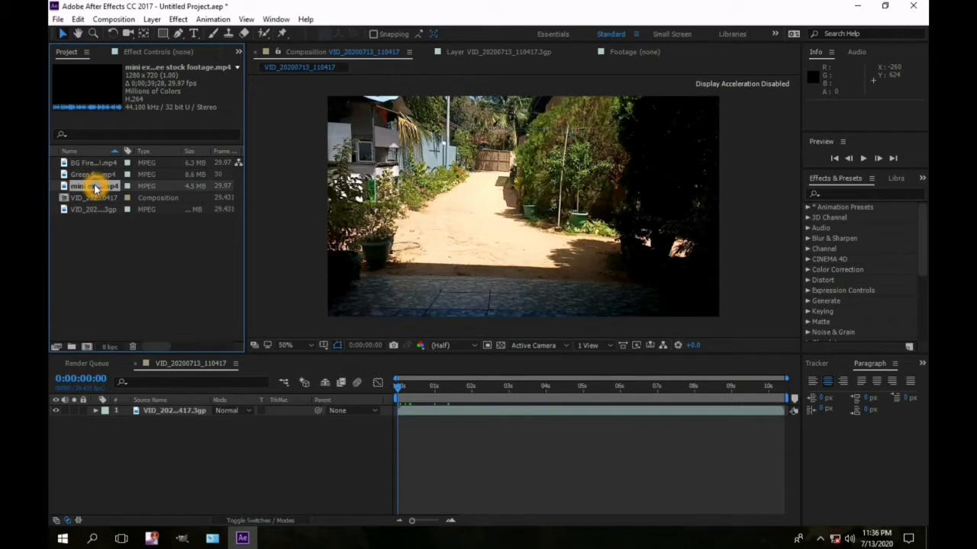
{"action": "left_click_drag", "start_coordinate": [96, 189], "coordinate": [525, 215]}
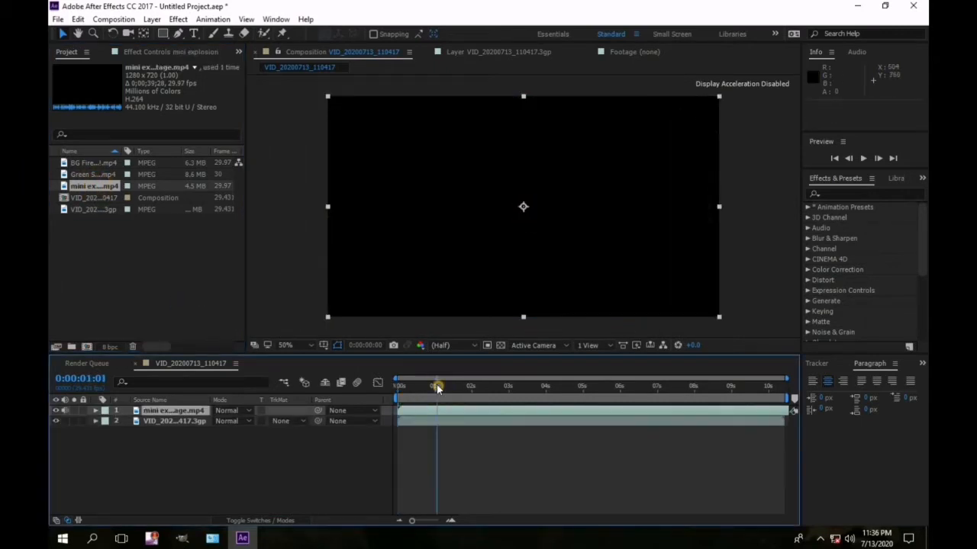
Trim the explosion layer's opening near 0:00:08:28 and slide the layer back to the start of the composition.
{"action": "left_click", "coordinate": [695, 391]}
{"action": "left_click", "coordinate": [731, 394]}
{"action": "left_click_drag", "start_coordinate": [396, 410], "coordinate": [715, 433]}
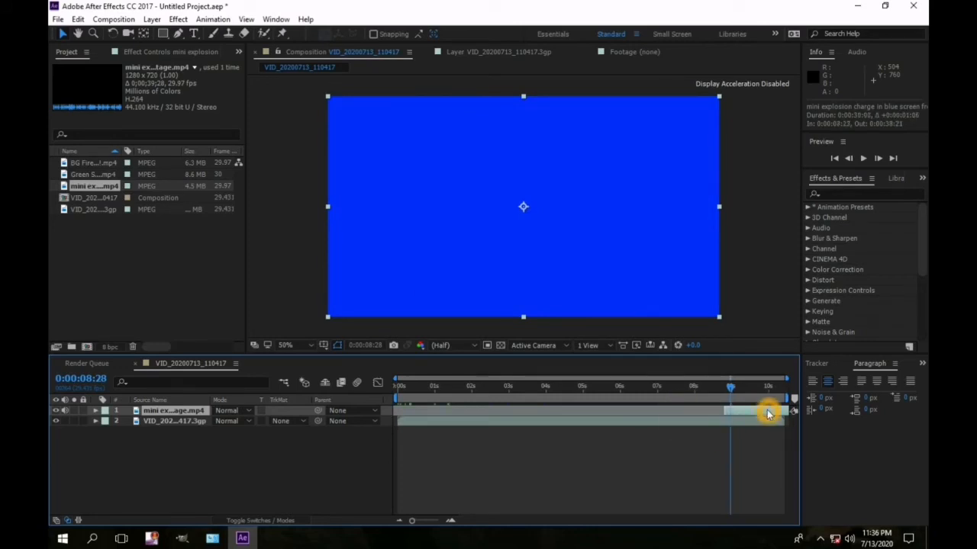
{"action": "left_click_drag", "start_coordinate": [747, 413], "coordinate": [430, 414]}
{"action": "left_click", "coordinate": [398, 413]}
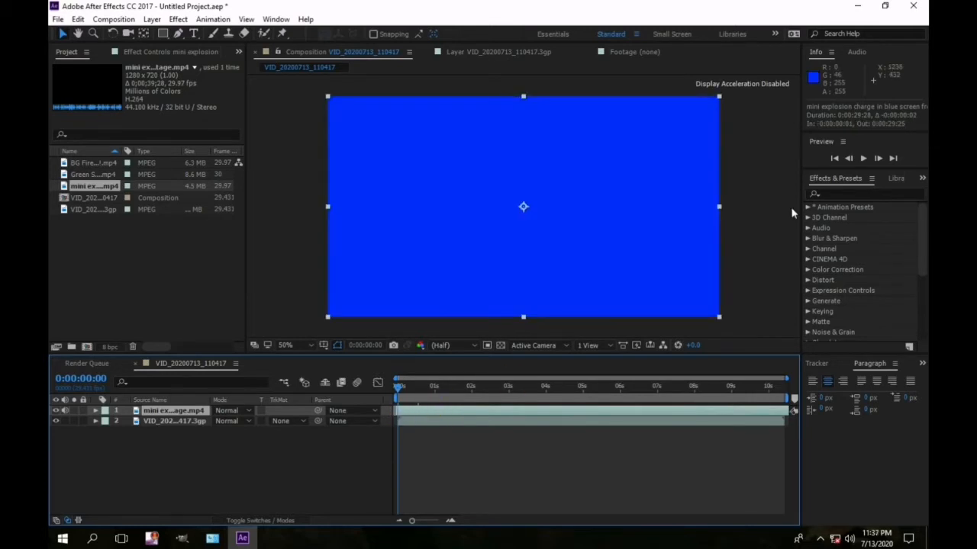
Find the Keylight (1.2) effect and apply it to the mini explosion layer.
{"action": "left_click", "coordinate": [837, 194]}
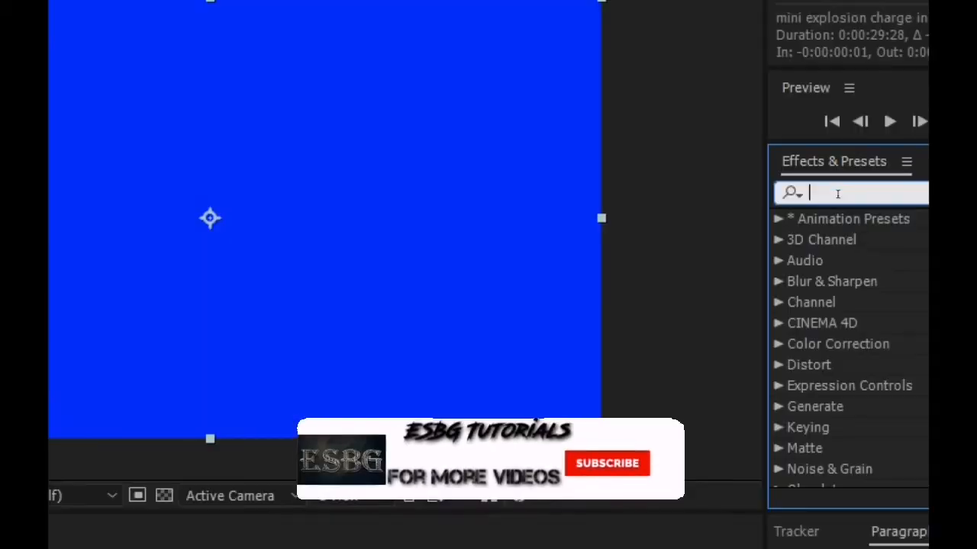
{"action": "type", "text": "k"}
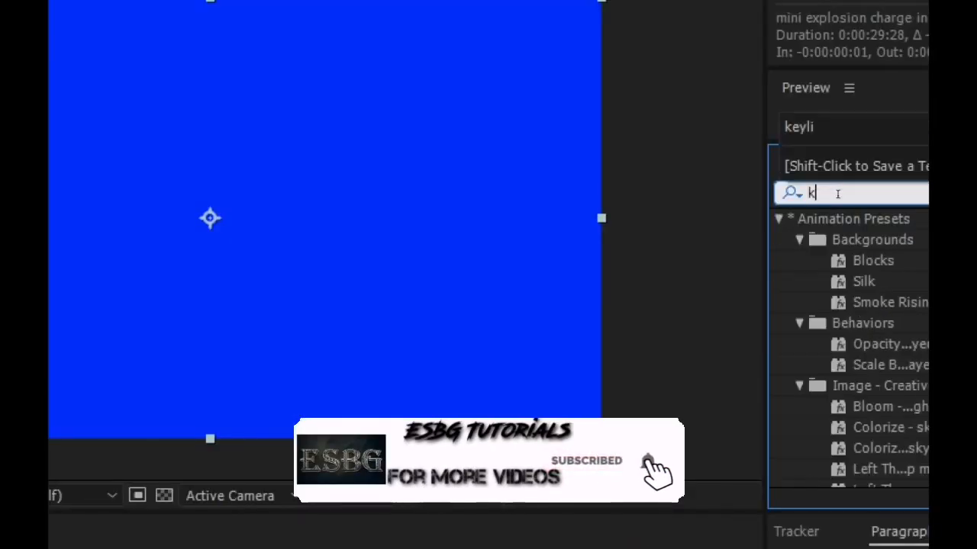
{"action": "type", "text": "ey"}
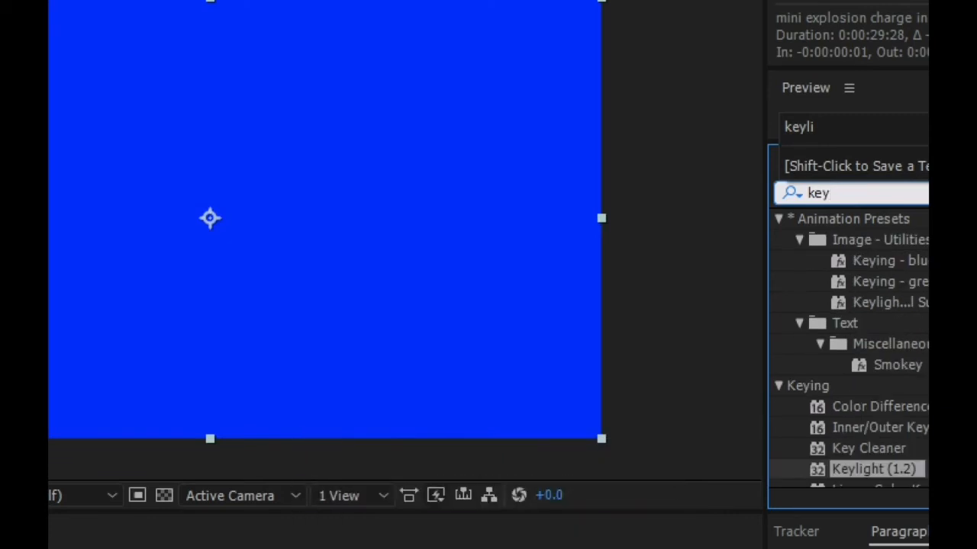
{"action": "type", "text": "li"}
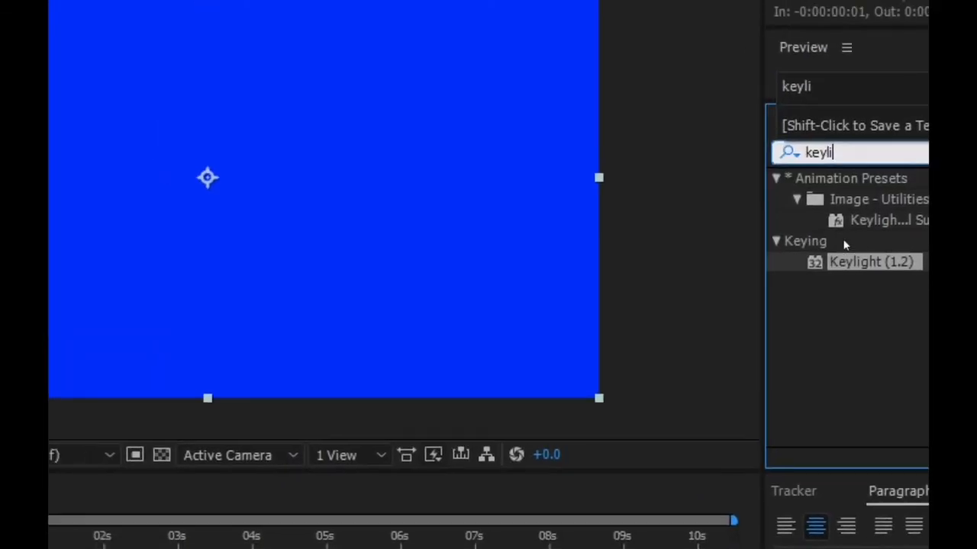
{"action": "left_click", "coordinate": [870, 242]}
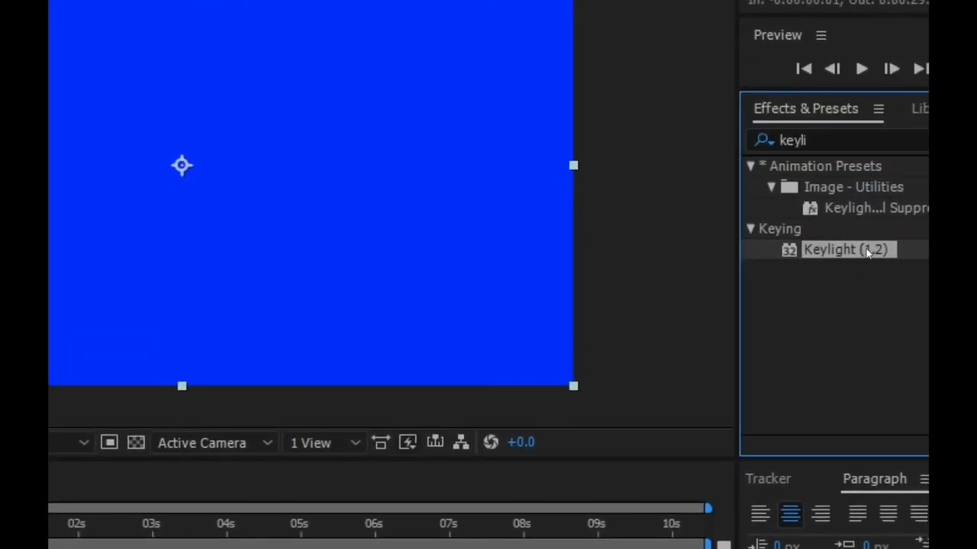
{"action": "left_click", "coordinate": [868, 253]}
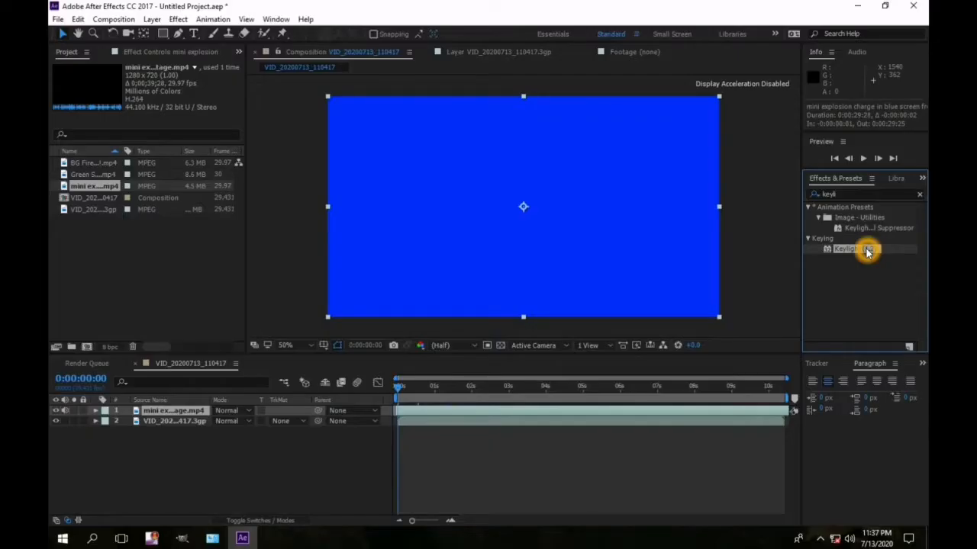
{"action": "left_click_drag", "start_coordinate": [867, 254], "coordinate": [555, 413]}
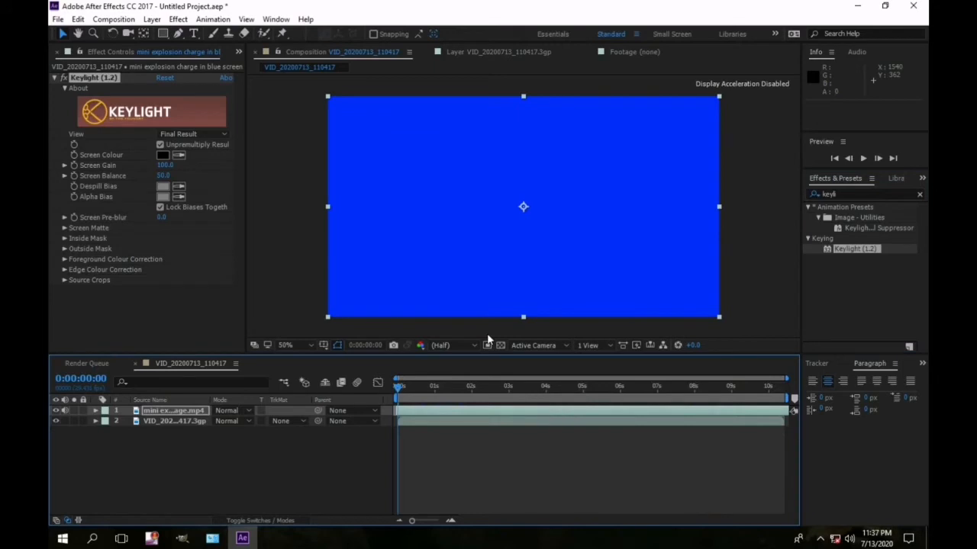
Sample the explosion clip's blue background as Keylight's Screen Colour and move the playhead to the blast at 0:00:00:13.
{"action": "left_click", "coordinate": [181, 159]}
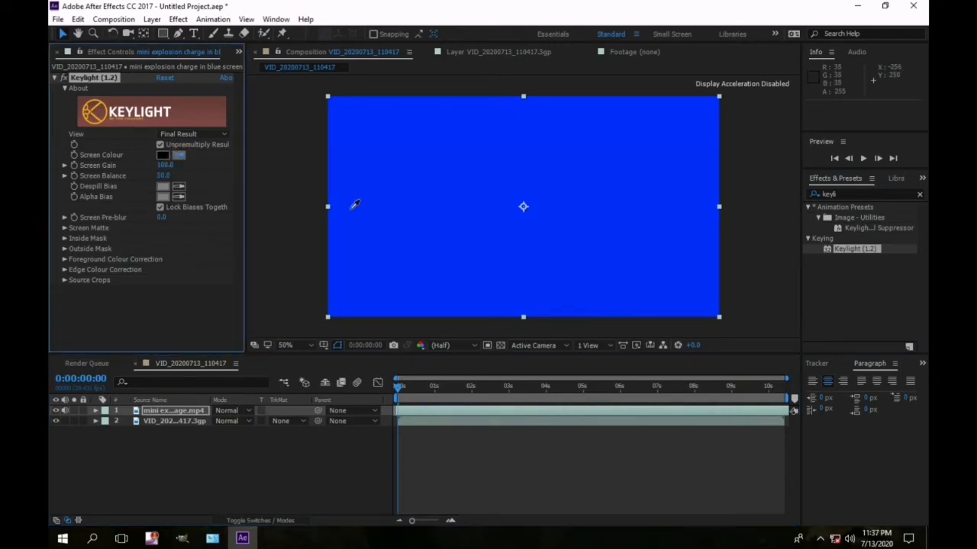
{"action": "left_click", "coordinate": [482, 175]}
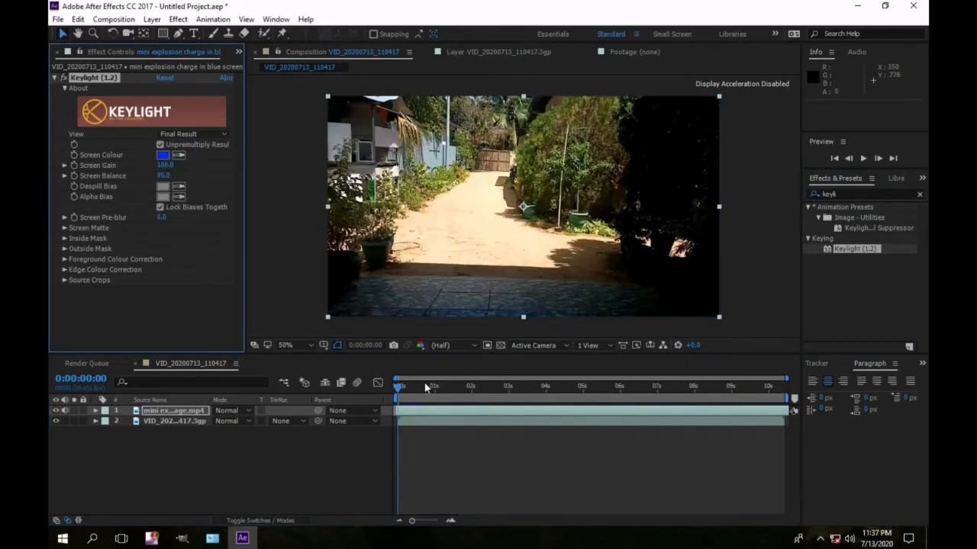
{"action": "left_click_drag", "start_coordinate": [400, 390], "coordinate": [419, 394]}
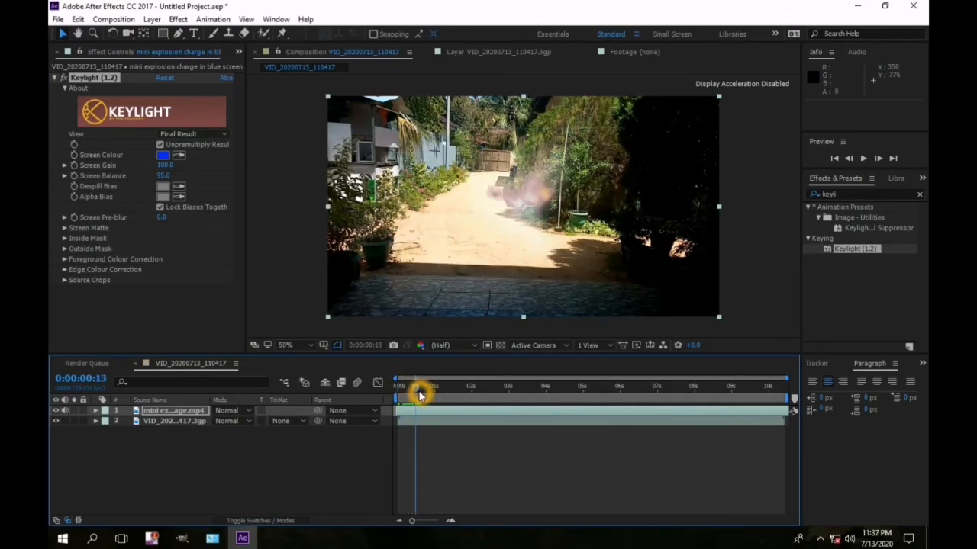
Switch Keylight's View to Screen Matte and set the matte's Clip Black to 40.
{"action": "left_click", "coordinate": [201, 136]}
{"action": "left_click", "coordinate": [223, 203]}
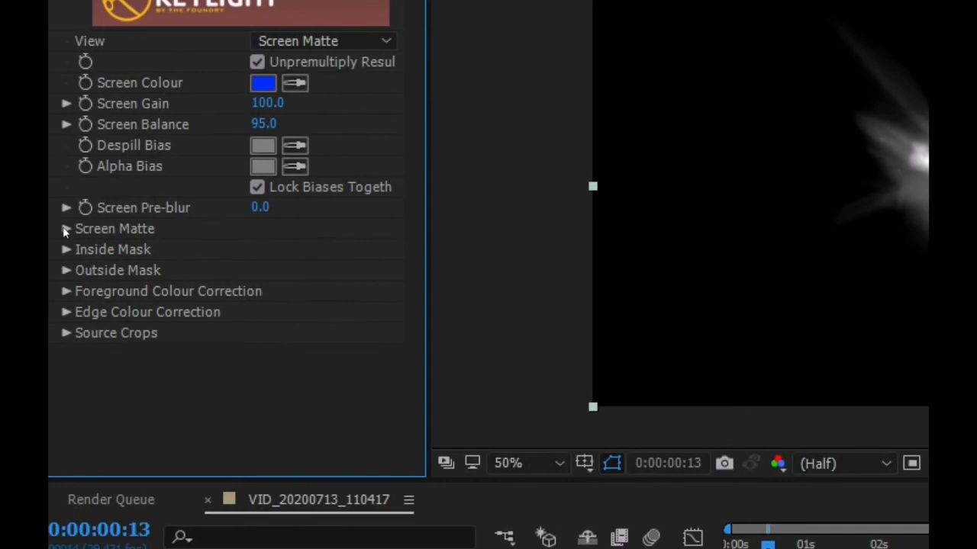
{"action": "left_click", "coordinate": [65, 229]}
{"action": "left_click", "coordinate": [259, 249]}
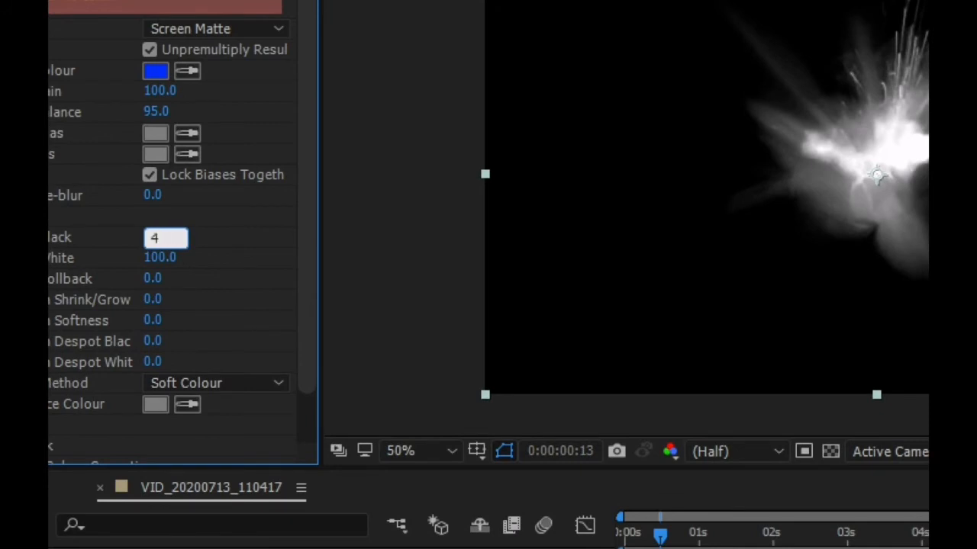
{"action": "key", "text": "Return"}
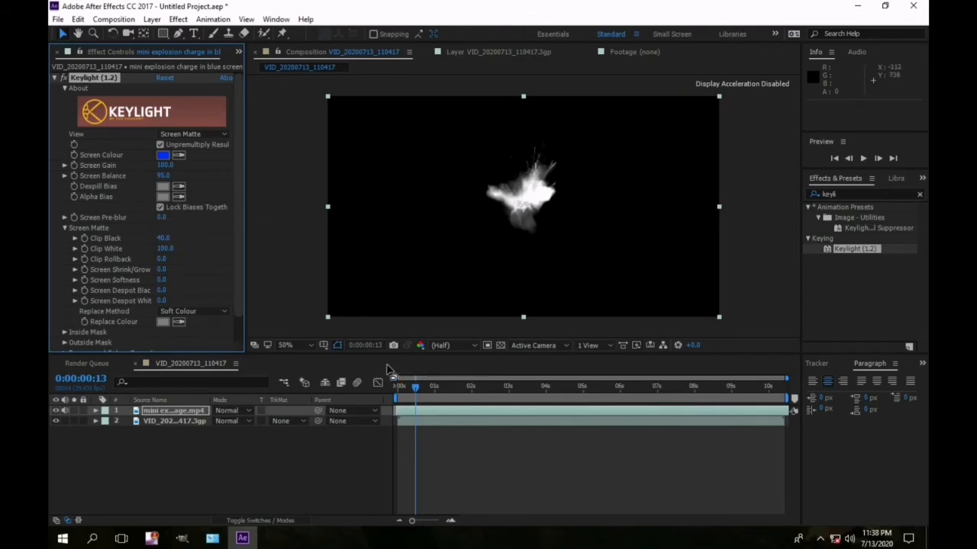
Return Keylight's View to Final Result and play the composition from the start.
{"action": "left_click_drag", "start_coordinate": [416, 390], "coordinate": [398, 387]}
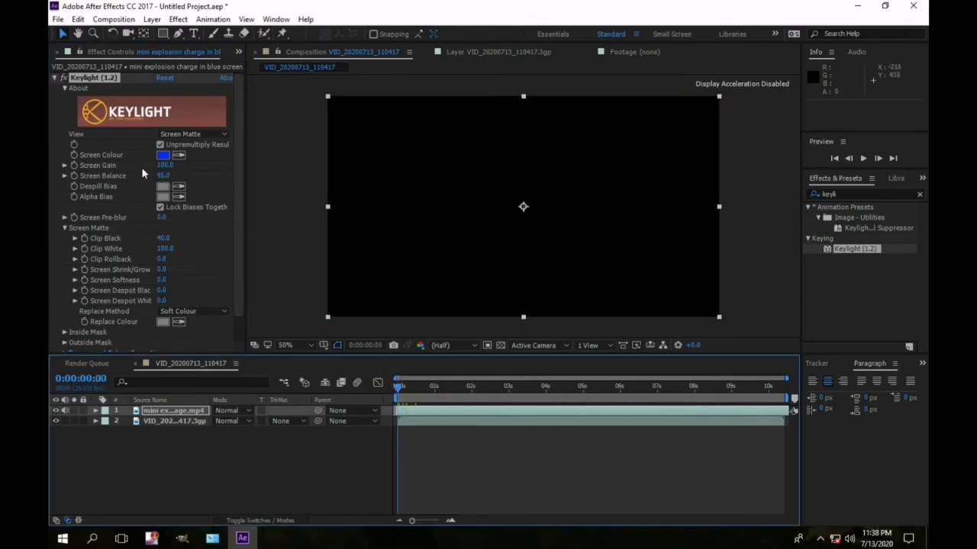
{"action": "left_click", "coordinate": [203, 135]}
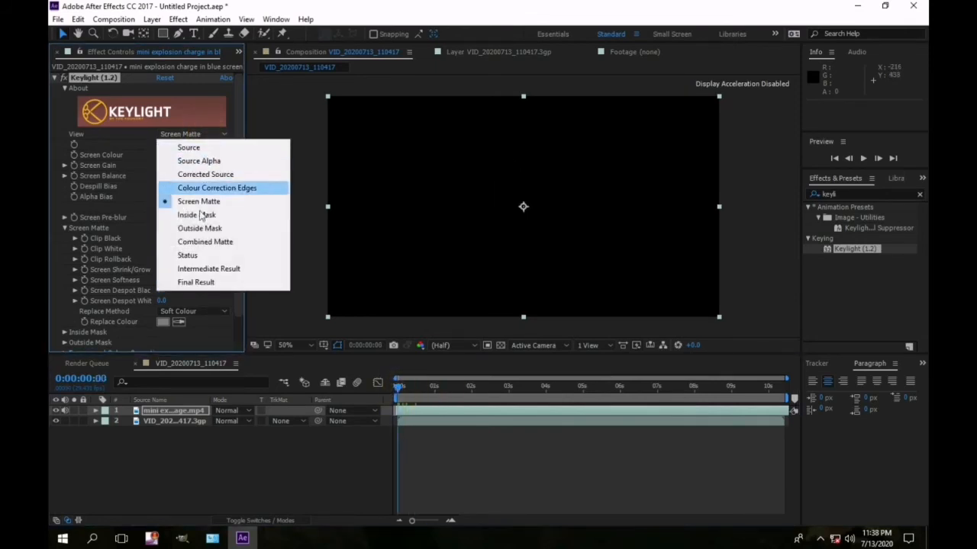
{"action": "left_click", "coordinate": [203, 283]}
{"action": "key", "text": "space"}
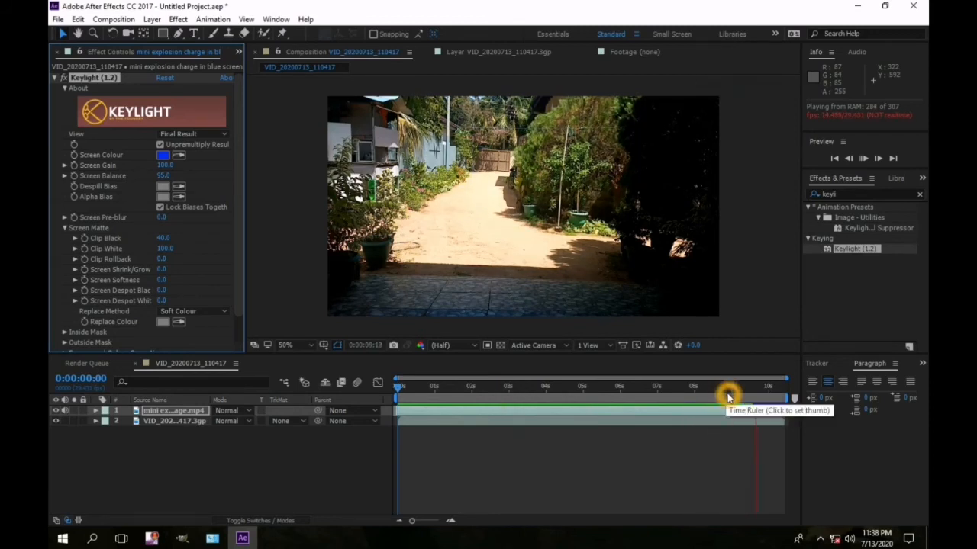
{"action": "key", "text": "space"}
Compare the explosion with Keylight disabled and enabled on the frames around 0:00:00:18 and 0:00:00:16.
{"action": "left_click", "coordinate": [417, 381]}
{"action": "left_click_drag", "start_coordinate": [418, 381], "coordinate": [422, 387]}
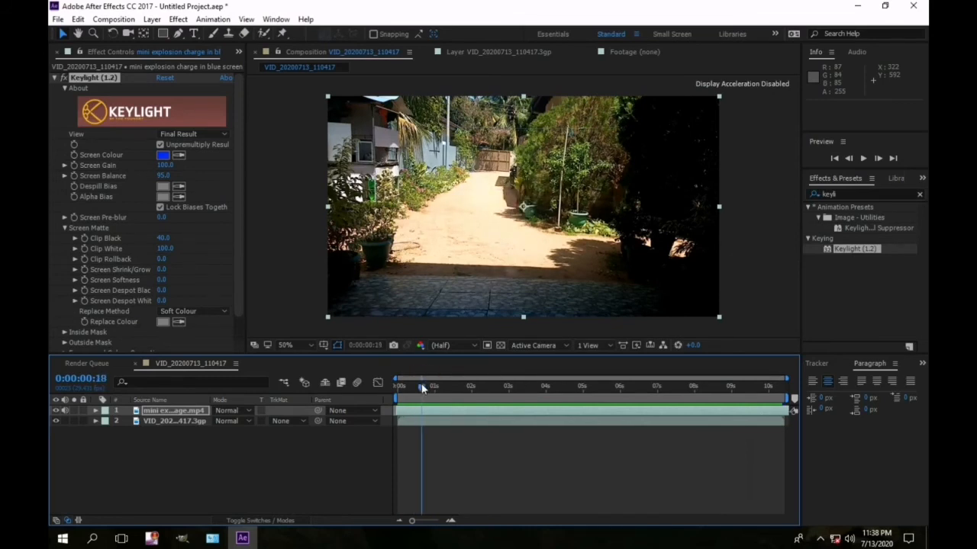
{"action": "left_click", "coordinate": [63, 79]}
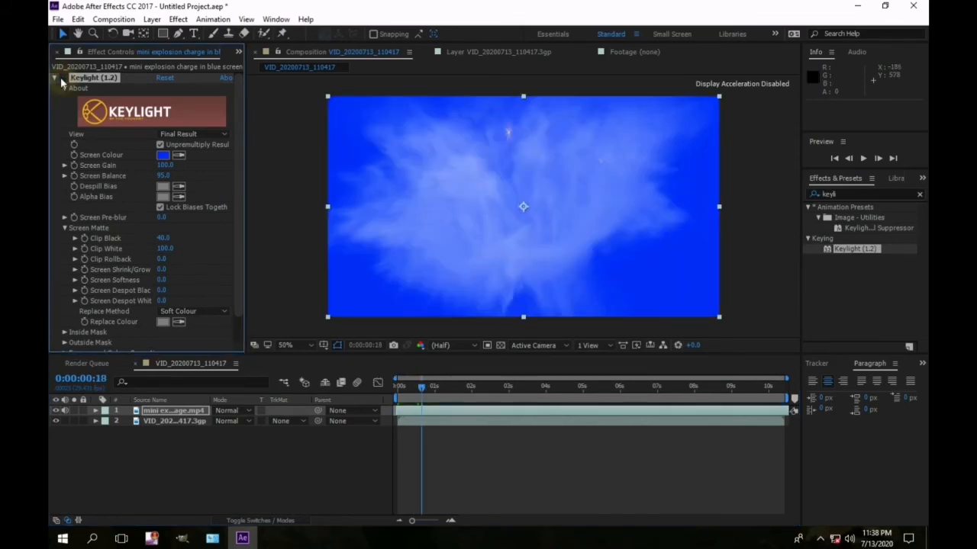
{"action": "left_click_drag", "start_coordinate": [419, 385], "coordinate": [418, 387]}
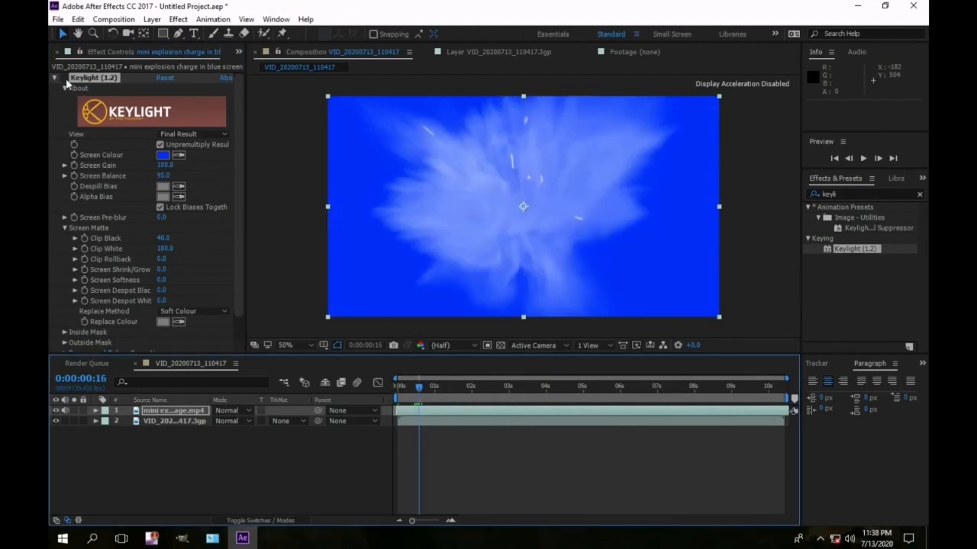
{"action": "left_click", "coordinate": [63, 80]}
{"action": "left_click", "coordinate": [63, 80]}
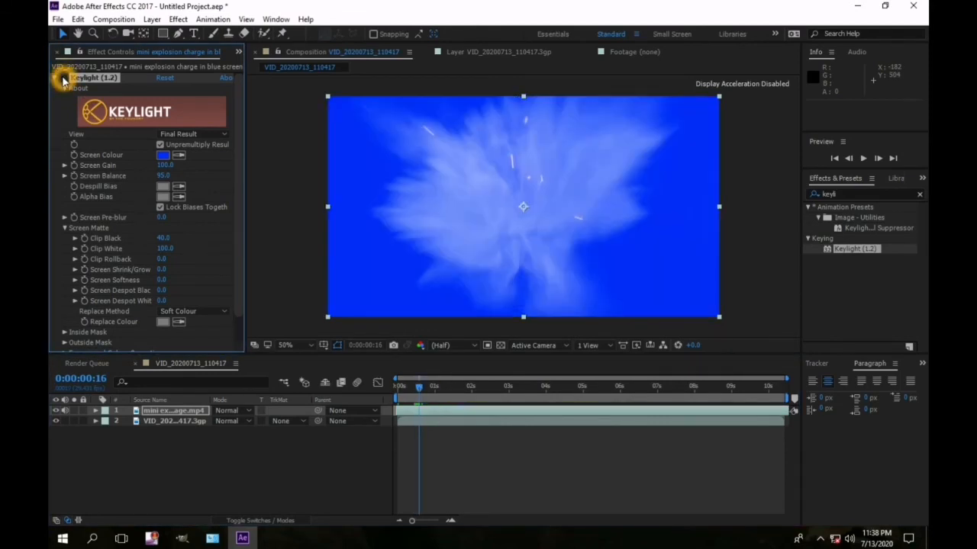
Toggle Keylight at 0:00:00:14 to compare the blast with its blue-screen source, leave it enabled, and scrub to 0:00:10:01.
{"action": "left_click", "coordinate": [416, 387]}
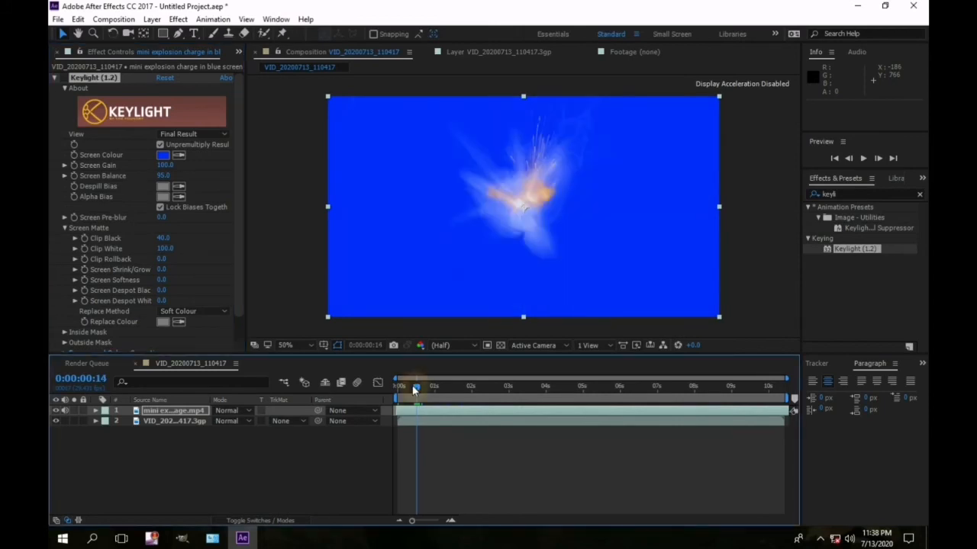
{"action": "left_click", "coordinate": [64, 79]}
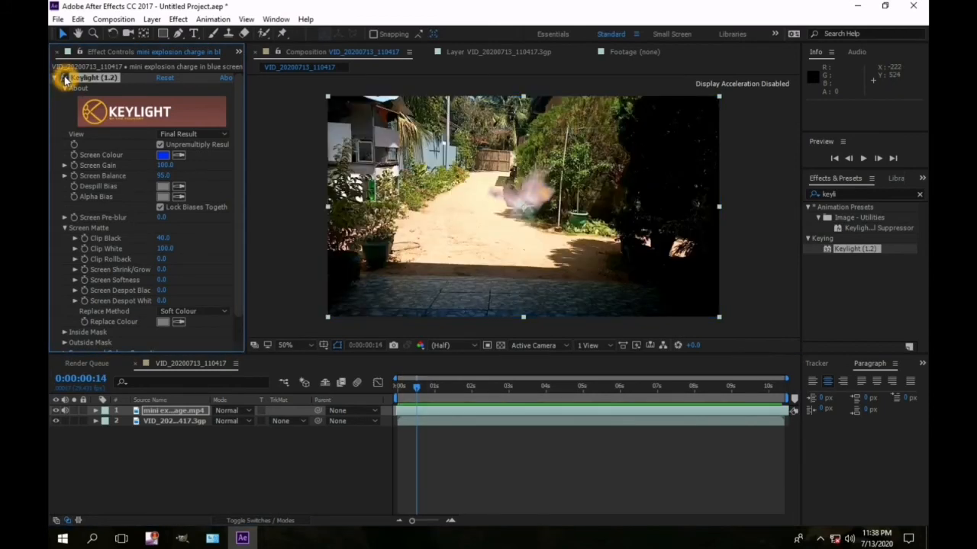
{"action": "left_click", "coordinate": [64, 80]}
{"action": "left_click", "coordinate": [64, 79]}
{"action": "left_click", "coordinate": [64, 79]}
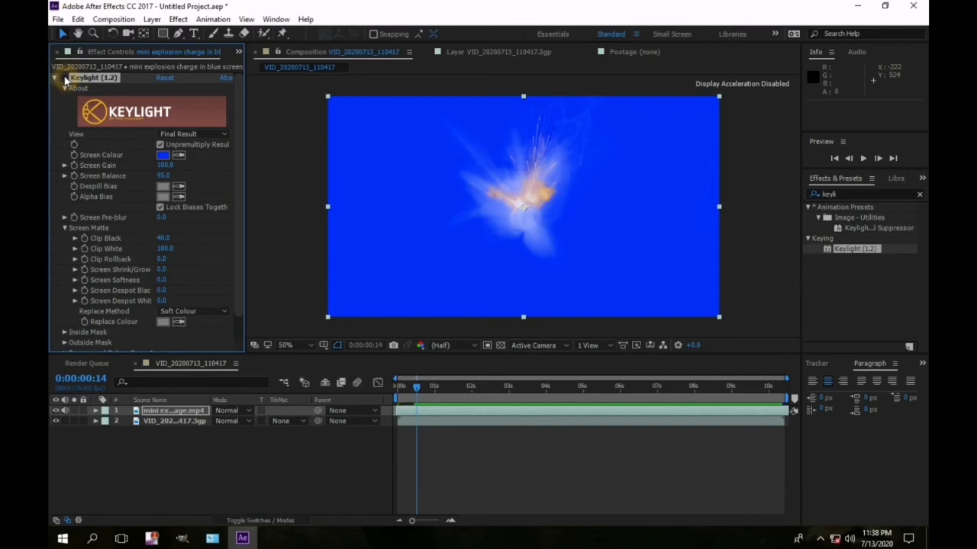
{"action": "left_click", "coordinate": [65, 79]}
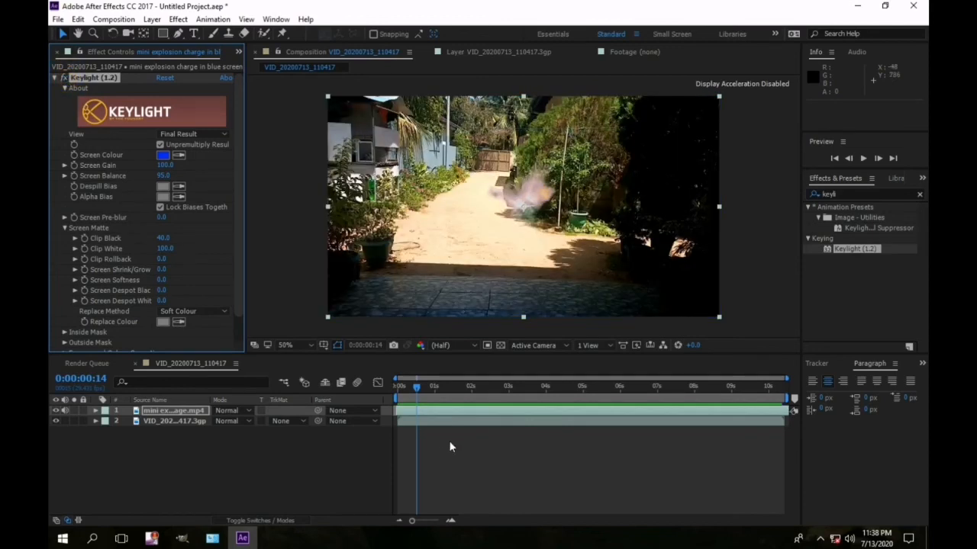
{"action": "left_click_drag", "start_coordinate": [448, 392], "coordinate": [772, 397]}
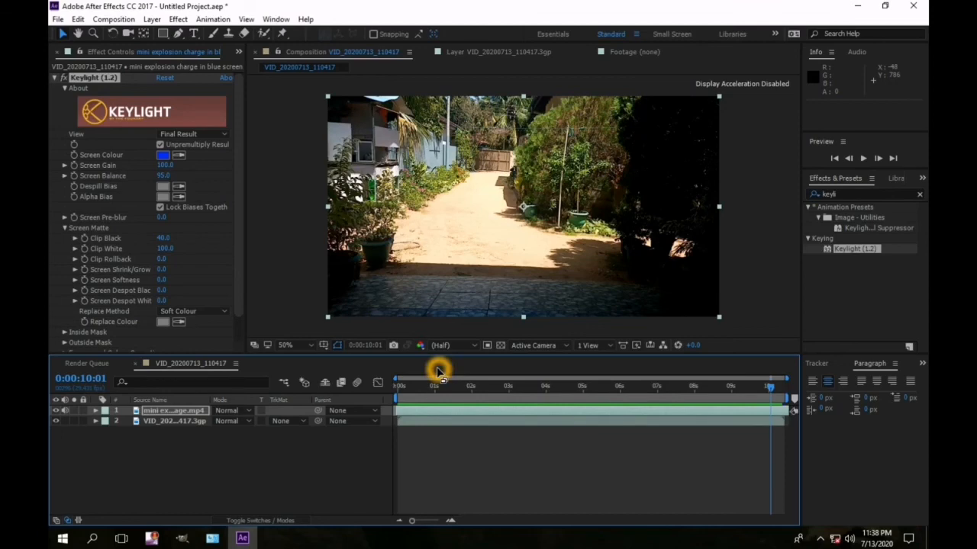